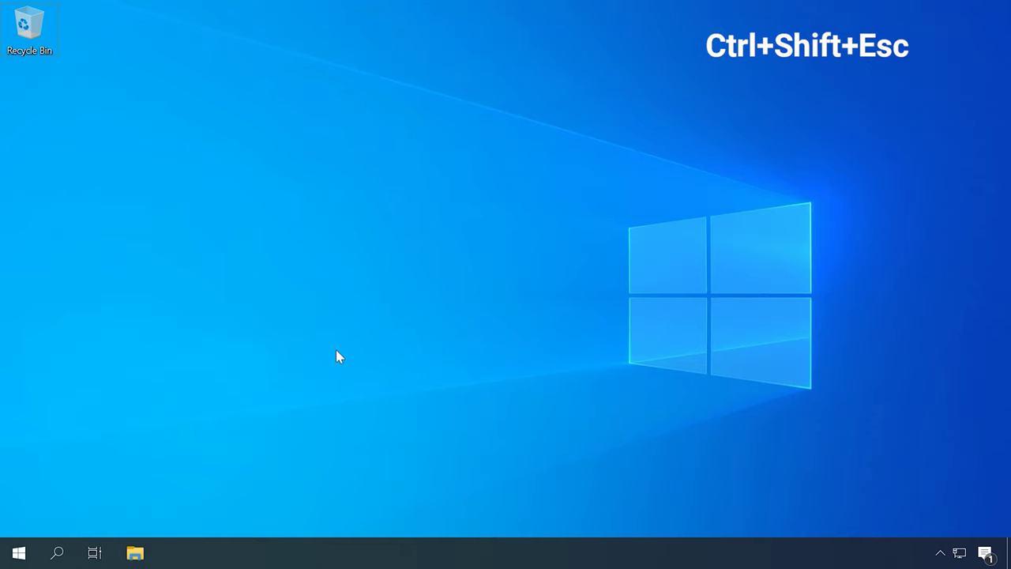
Open Task Manager maximized with processes sorted by CPU, Google Chrome on top at ~49%
{"action": "key", "text": "ctrl+shift+Escape"}
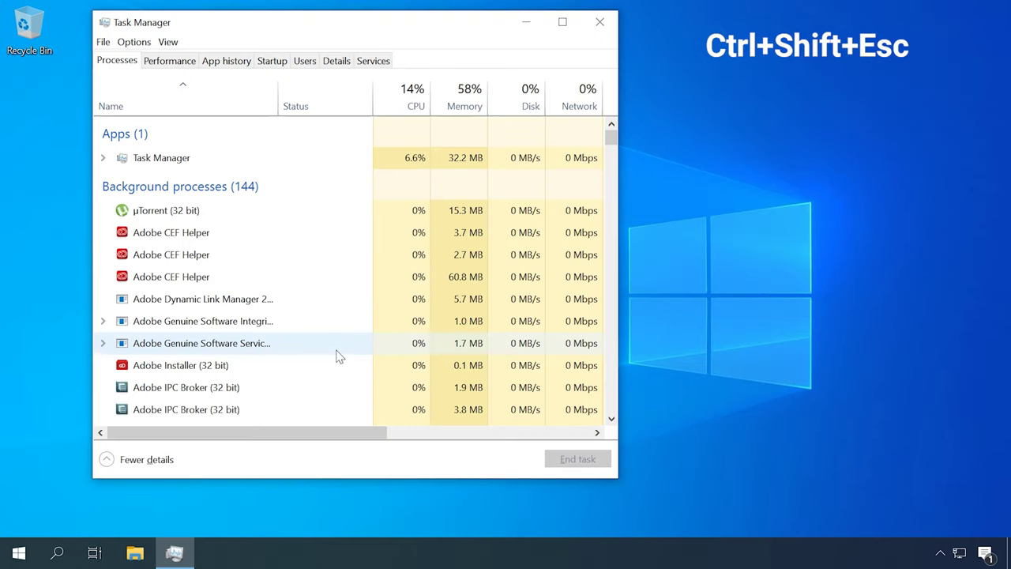
{"action": "left_click", "coordinate": [562, 22]}
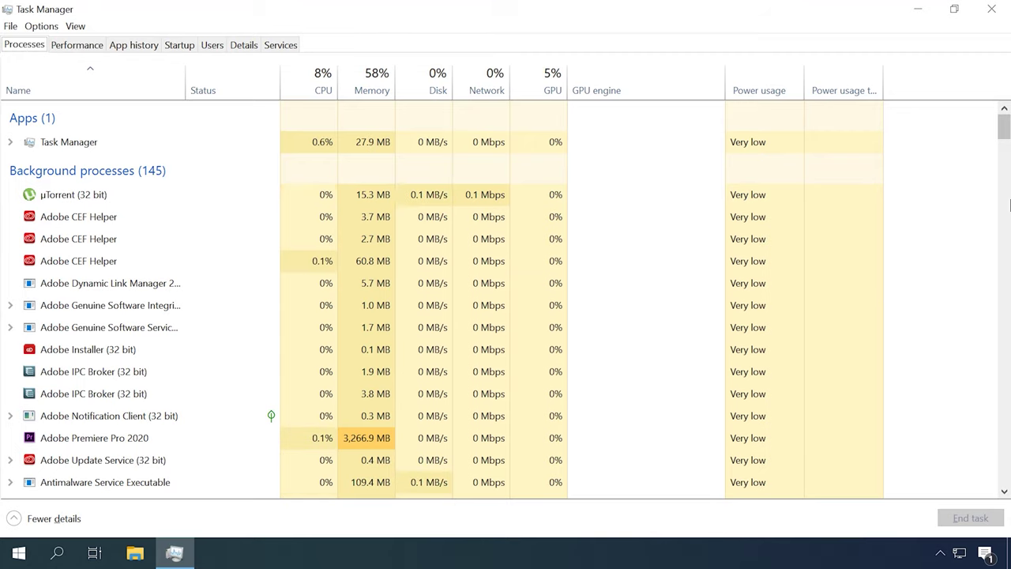
{"action": "mouse_move", "coordinate": [1005, 133]}
{"action": "left_mouse_down"}
{"action": "mouse_move", "coordinate": [1002, 198]}
{"action": "mouse_move", "coordinate": [1002, 125]}
{"action": "left_mouse_up"}
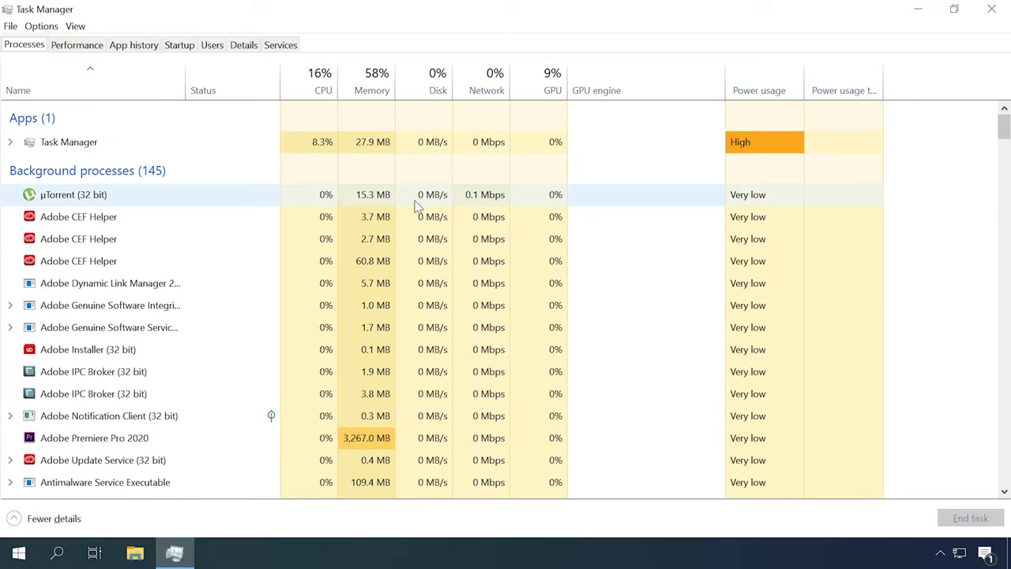
{"action": "left_click", "coordinate": [320, 83]}
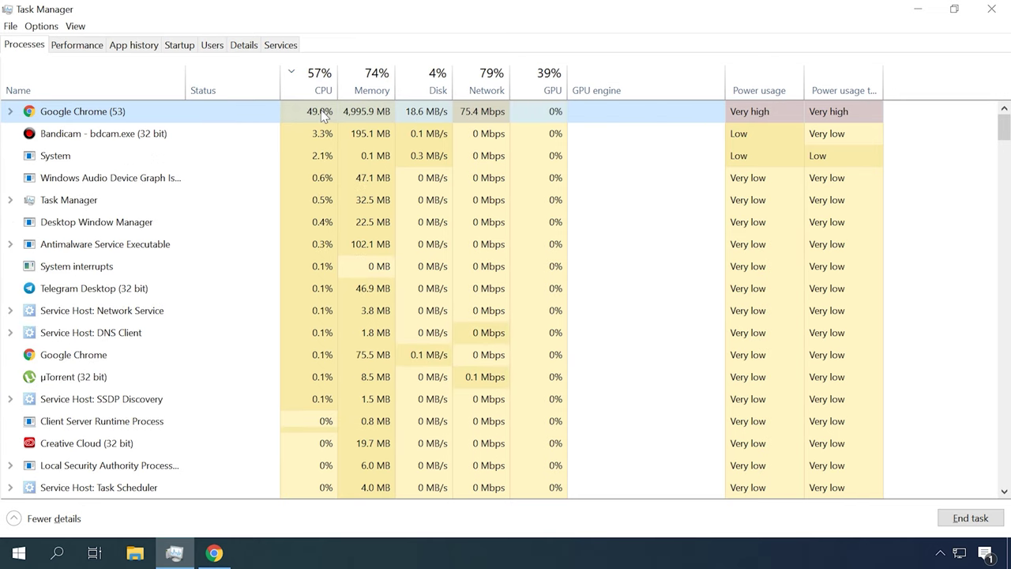
End the Google Chrome process from Task Manager's process list
{"action": "right_click", "coordinate": [323, 116]}
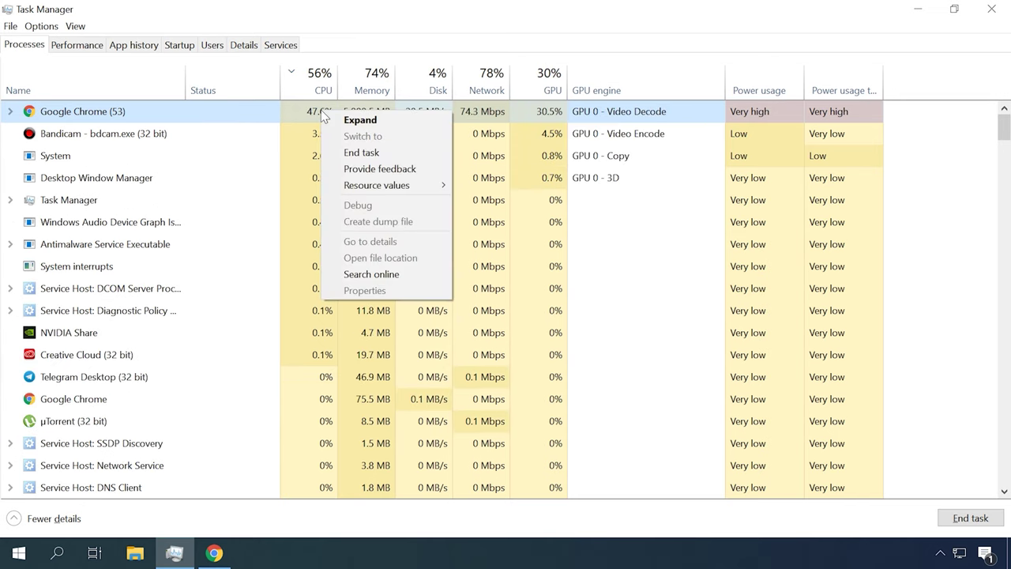
{"action": "left_click", "coordinate": [361, 152]}
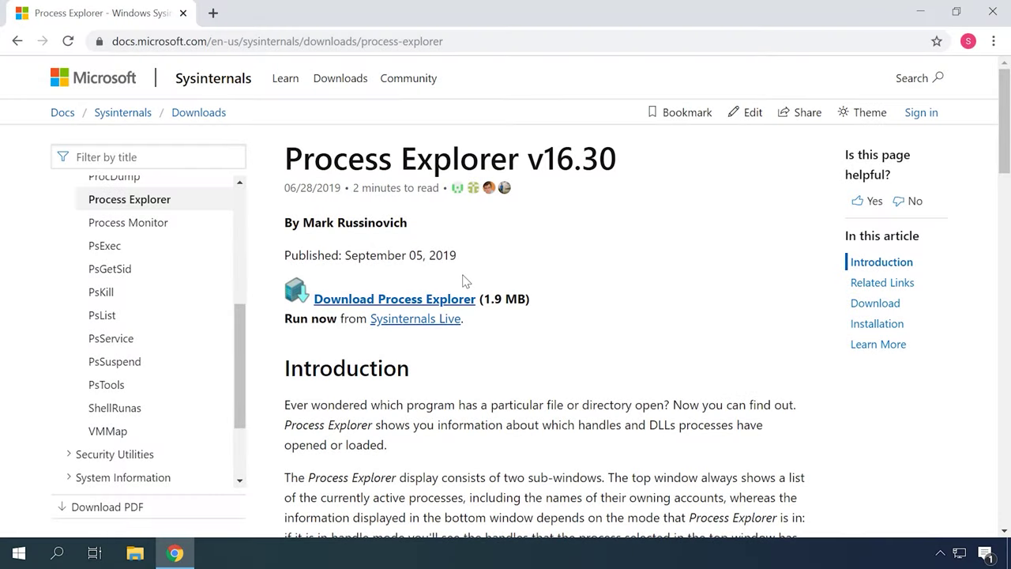
Scroll to the Download section and download ProcessExplorer.zip
{"action": "scroll", "coordinate": [464, 281], "scroll_direction": "down", "scroll_amount": 9}
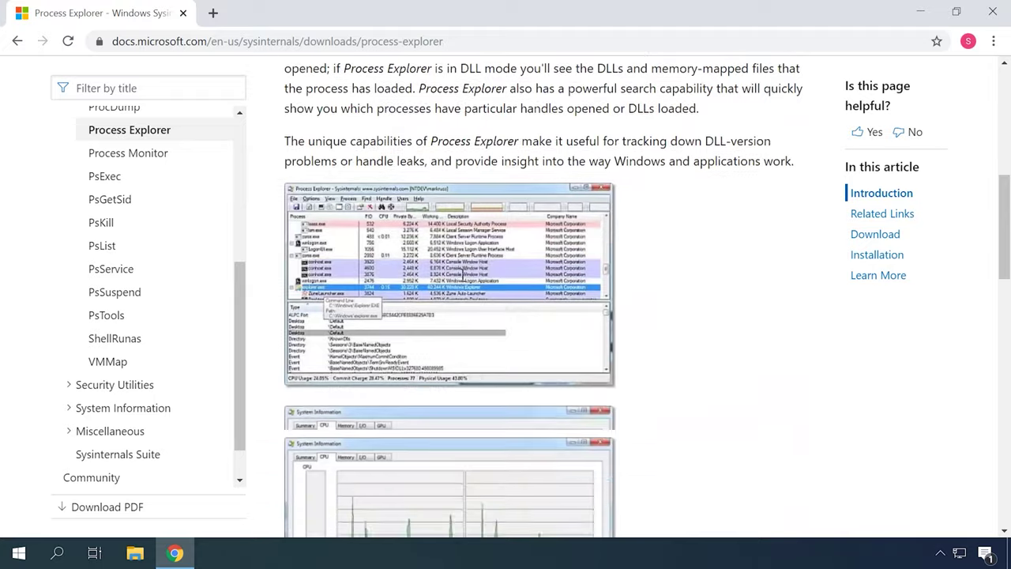
{"action": "scroll", "coordinate": [464, 281], "scroll_direction": "down", "scroll_amount": 3}
{"action": "scroll", "coordinate": [464, 281], "scroll_direction": "down", "scroll_amount": 3}
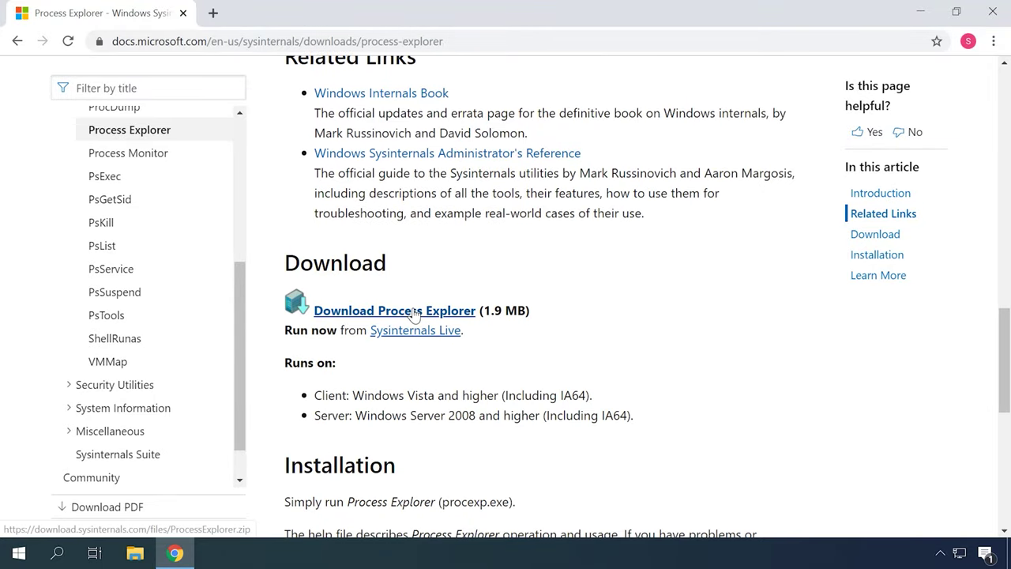
{"action": "left_click", "coordinate": [412, 313]}
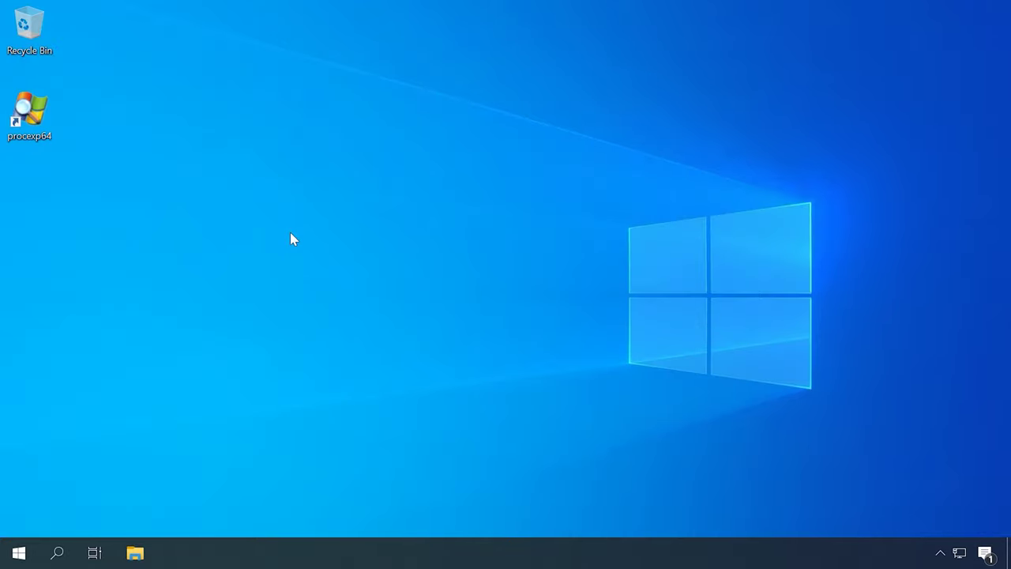
Launch Process Explorer from procexp64 and inspect System Idle Process and Interrupts
{"action": "double_click", "coordinate": [30, 113]}
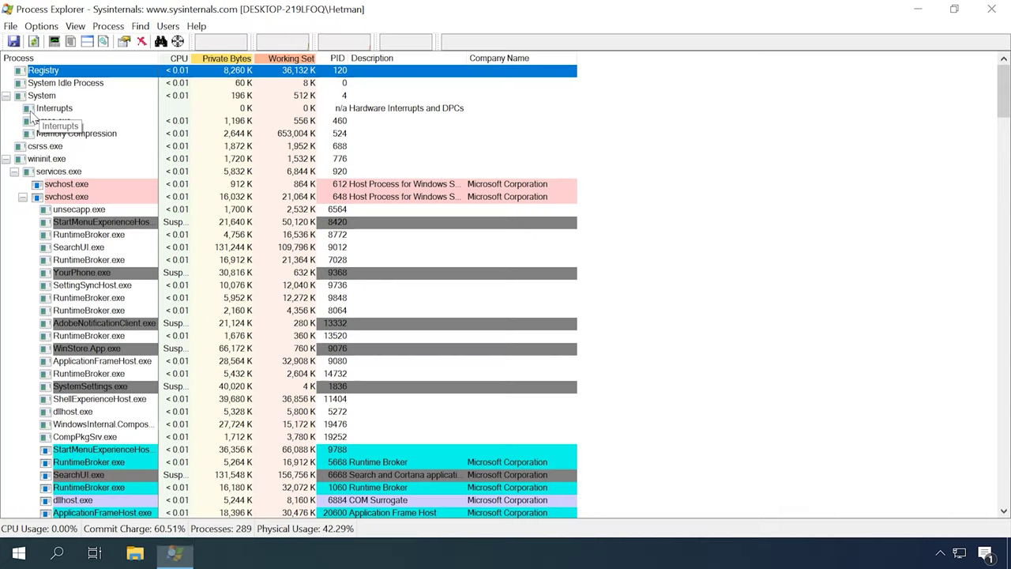
{"action": "left_click", "coordinate": [145, 87]}
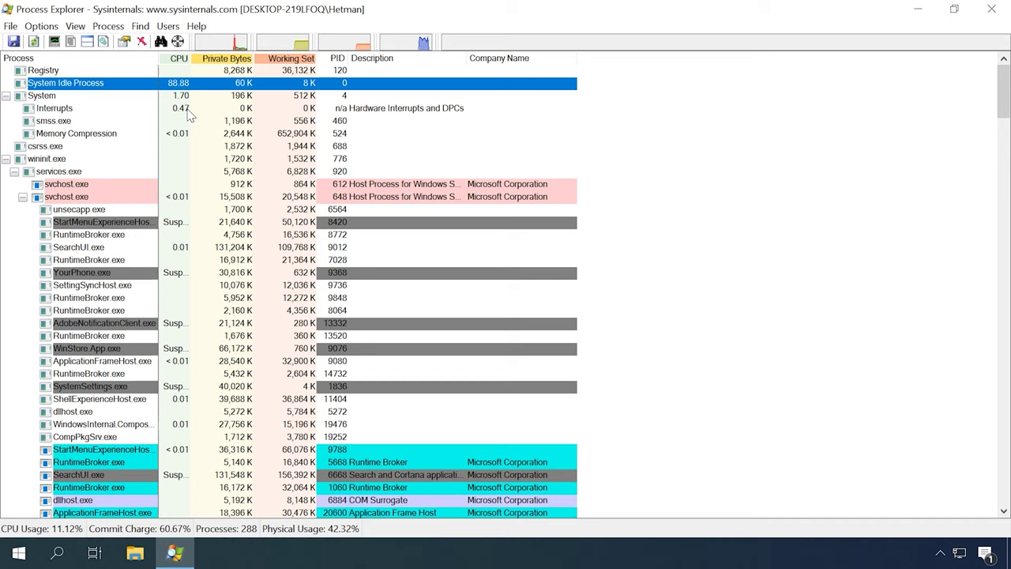
{"action": "left_click", "coordinate": [188, 111]}
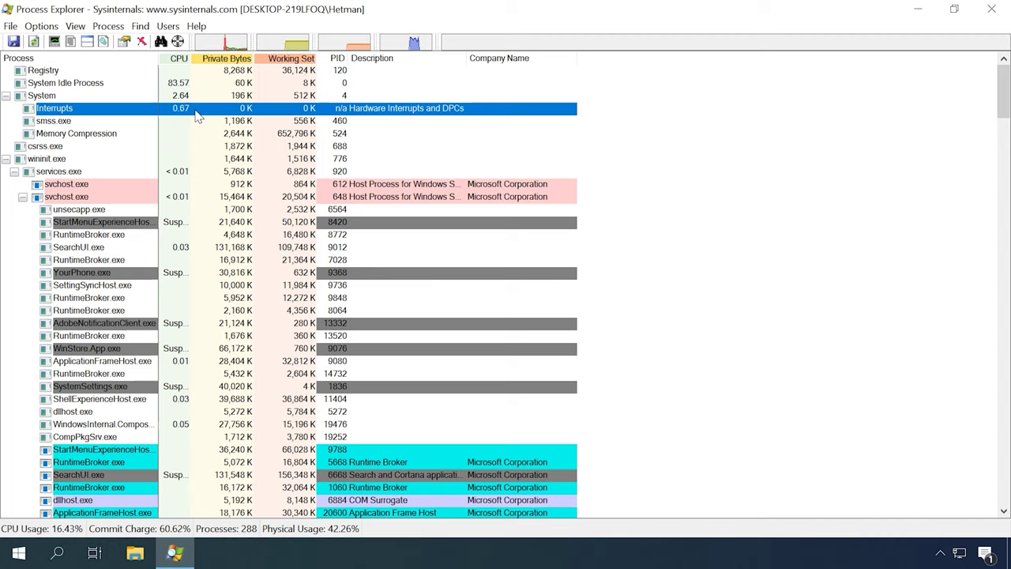
Inspect the svchost.exe entries, then request Kill Process on chrome.exe (PID 23744)
{"action": "left_click", "coordinate": [183, 187]}
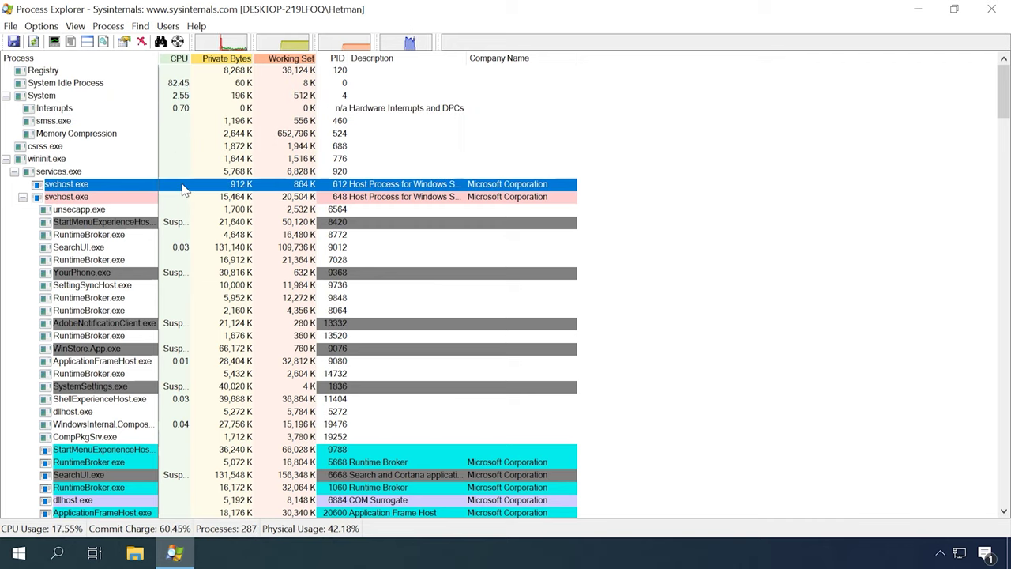
{"action": "left_click", "coordinate": [178, 198]}
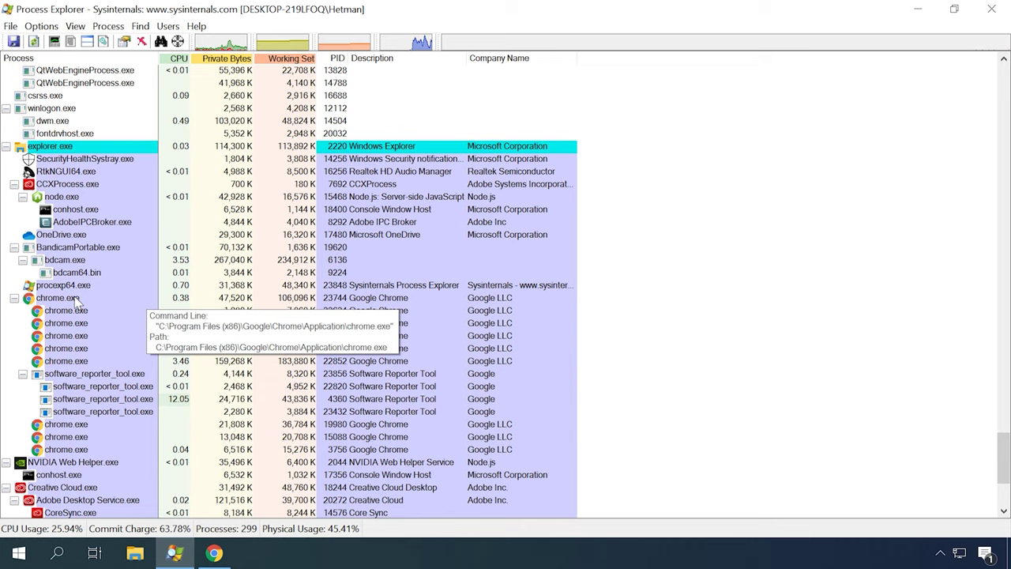
{"action": "left_click", "coordinate": [77, 302]}
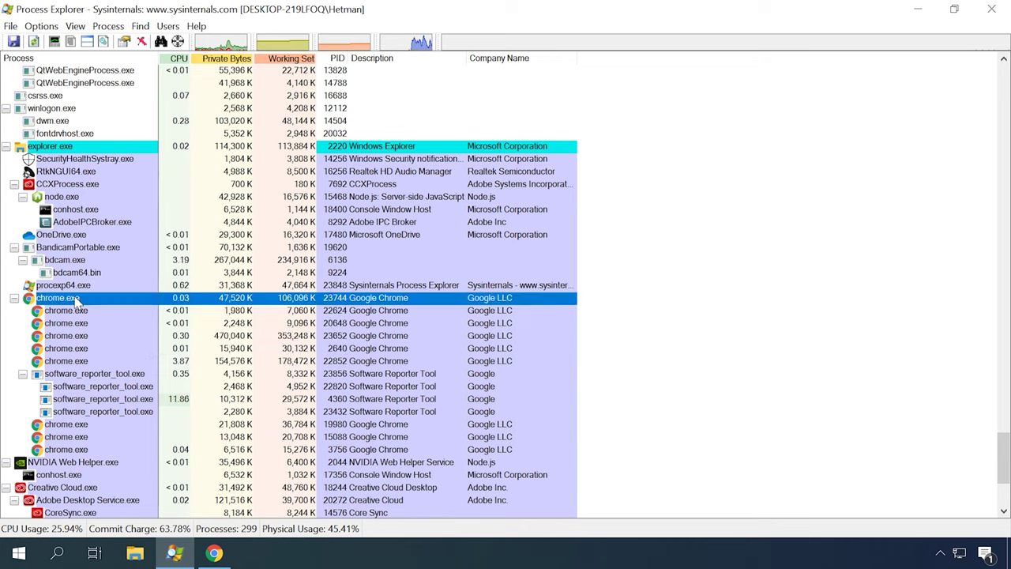
{"action": "right_click", "coordinate": [77, 302]}
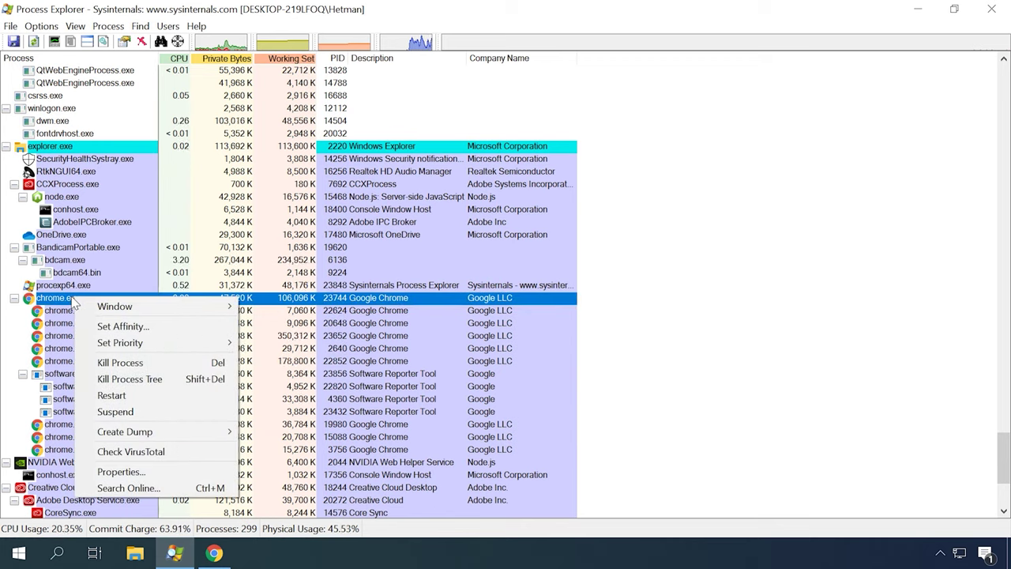
{"action": "left_click", "coordinate": [119, 362]}
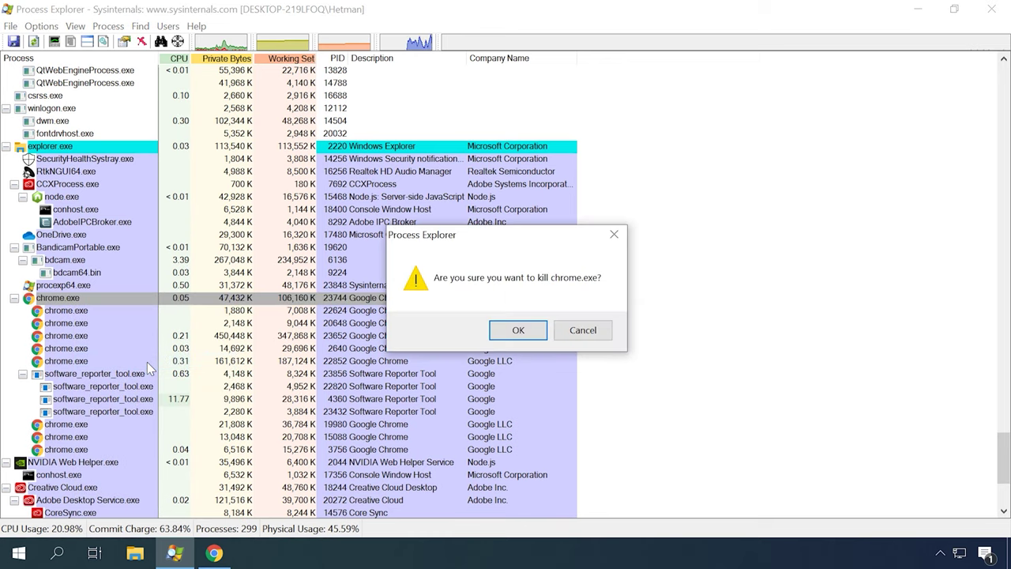
Confirm killing chrome.exe and its whole process tree
{"action": "left_click", "coordinate": [508, 332]}
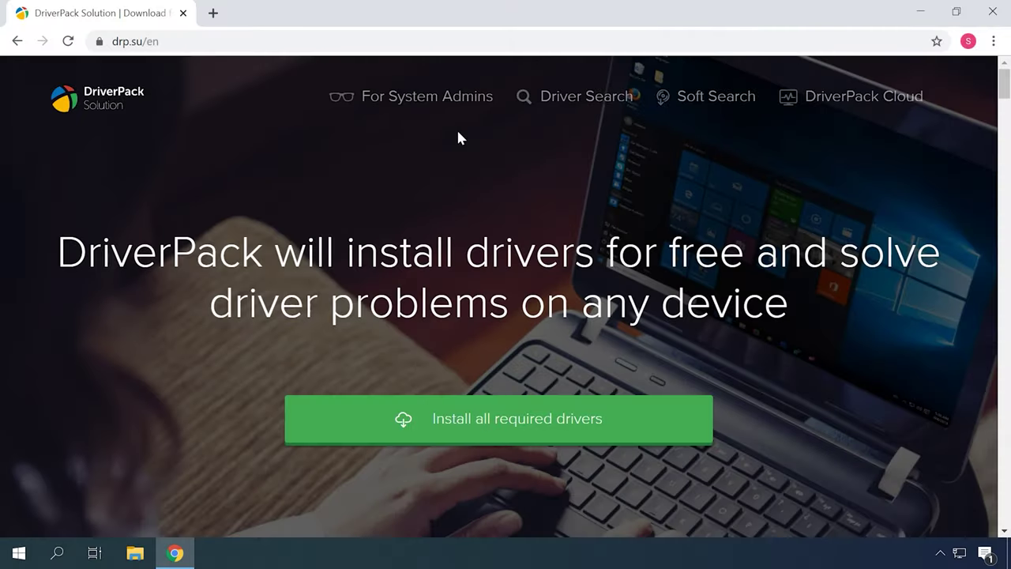
Scroll down through the DriverPack Solution homepage at drp.su/en
{"action": "scroll", "coordinate": [461, 138], "scroll_direction": "down", "scroll_amount": 3}
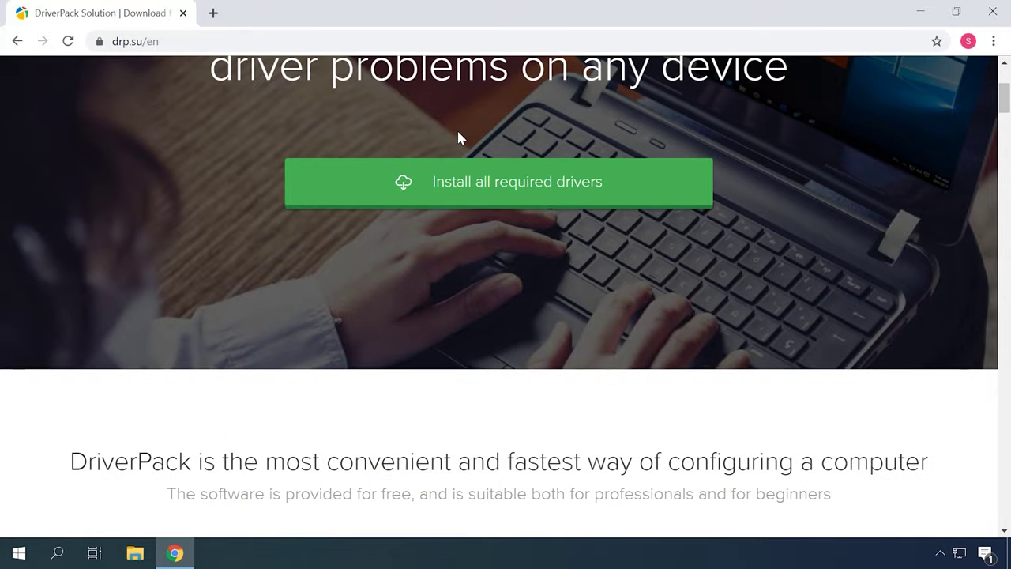
{"action": "scroll", "coordinate": [461, 138], "scroll_direction": "down", "scroll_amount": 4}
{"action": "scroll", "coordinate": [459, 135], "scroll_direction": "down", "scroll_amount": 4}
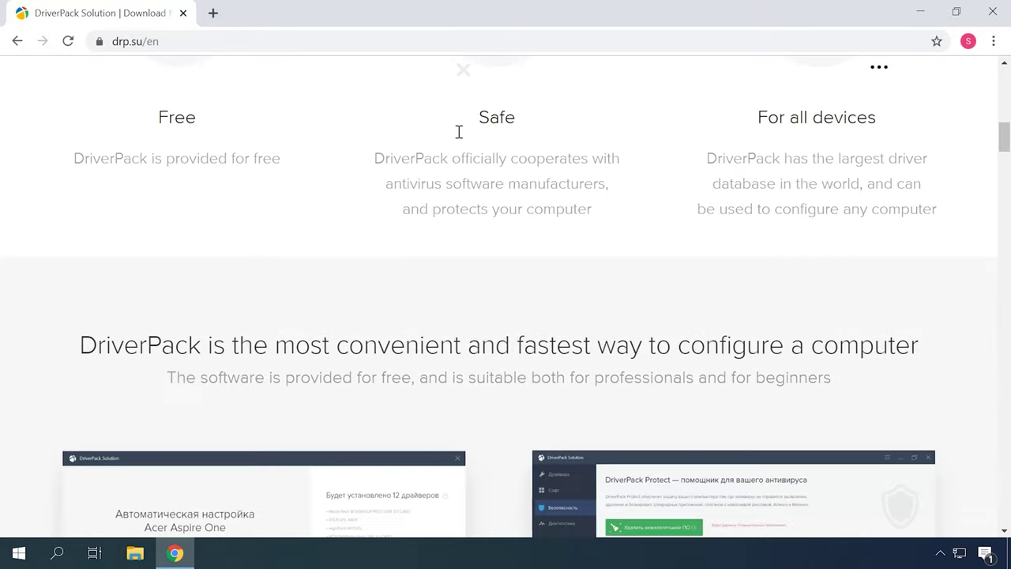
{"action": "scroll", "coordinate": [462, 138], "scroll_direction": "down", "scroll_amount": 4}
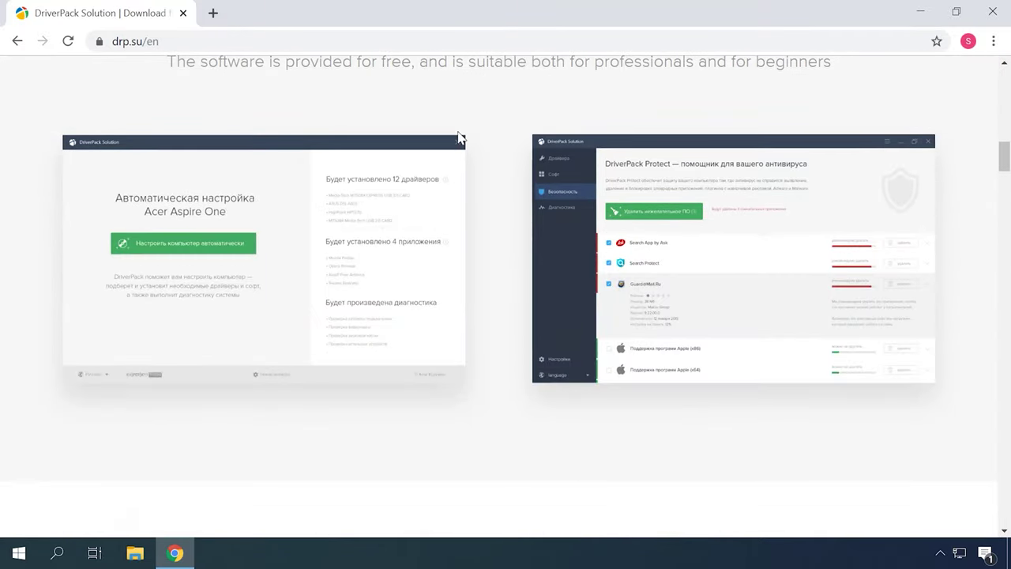
{"action": "scroll", "coordinate": [461, 138], "scroll_direction": "down", "scroll_amount": 4}
{"action": "scroll", "coordinate": [461, 138], "scroll_direction": "down", "scroll_amount": 4}
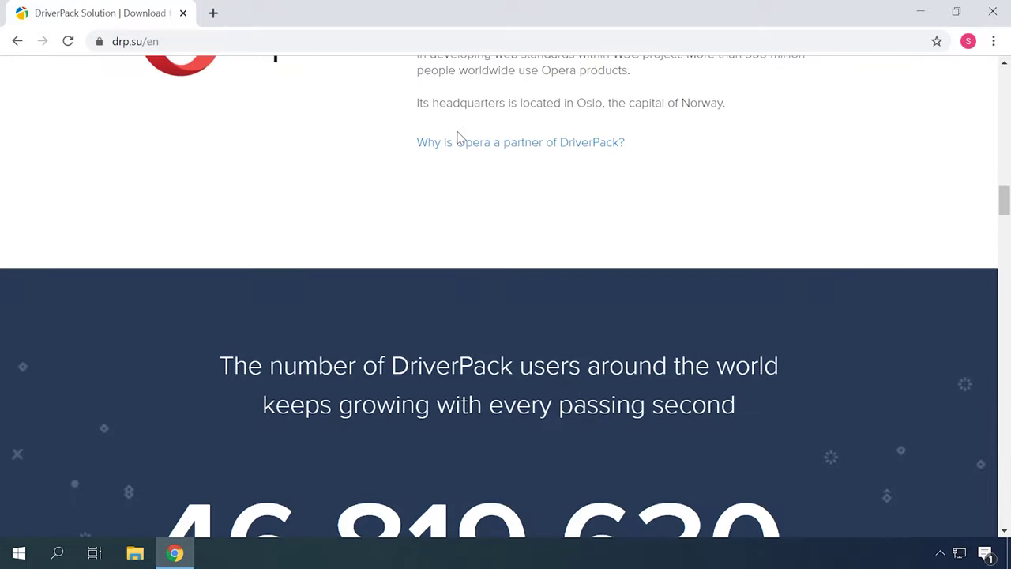
{"action": "scroll", "coordinate": [458, 138], "scroll_direction": "down", "scroll_amount": 4}
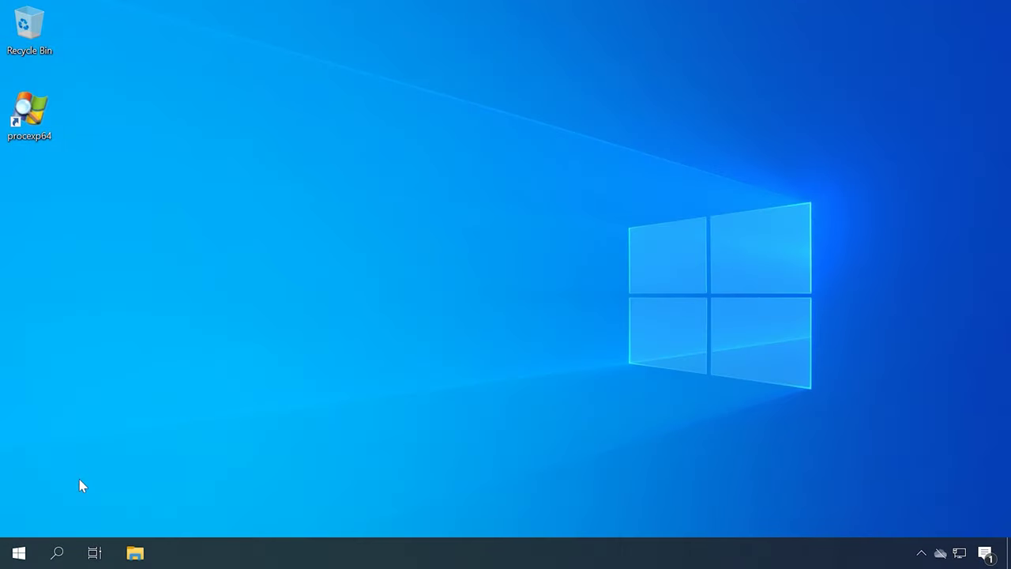
Open Device Manager from the quick-link menu, then launch Services by searching 'serv'
{"action": "right_click", "coordinate": [12, 553]}
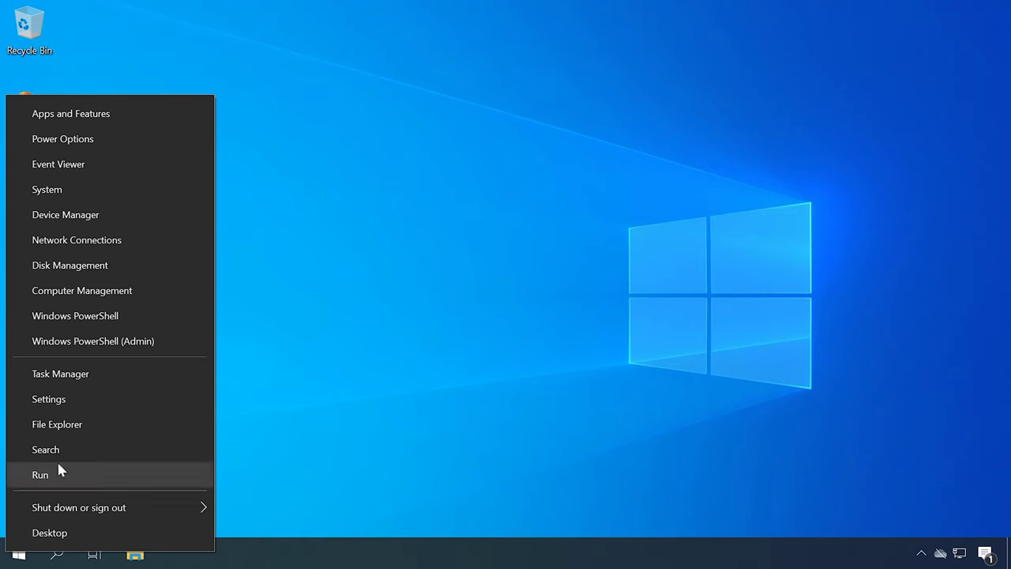
{"action": "left_click", "coordinate": [90, 214]}
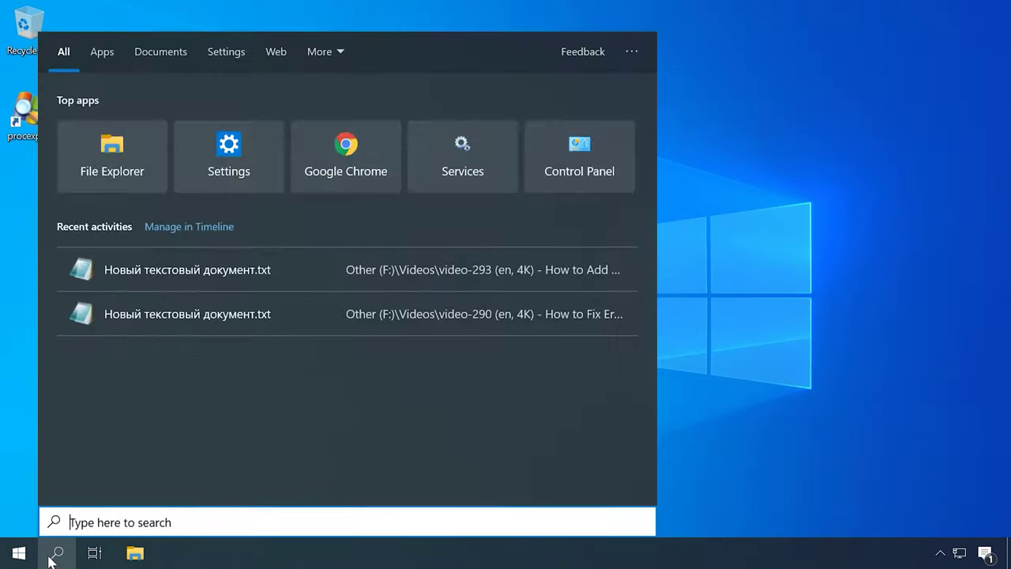
{"action": "type", "text": "serv"}
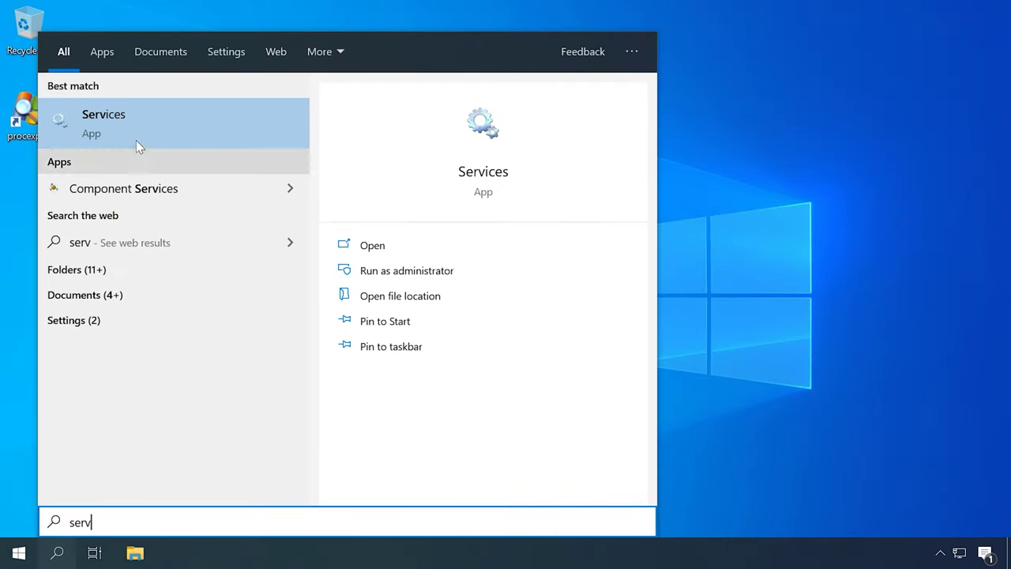
{"action": "left_click", "coordinate": [130, 120]}
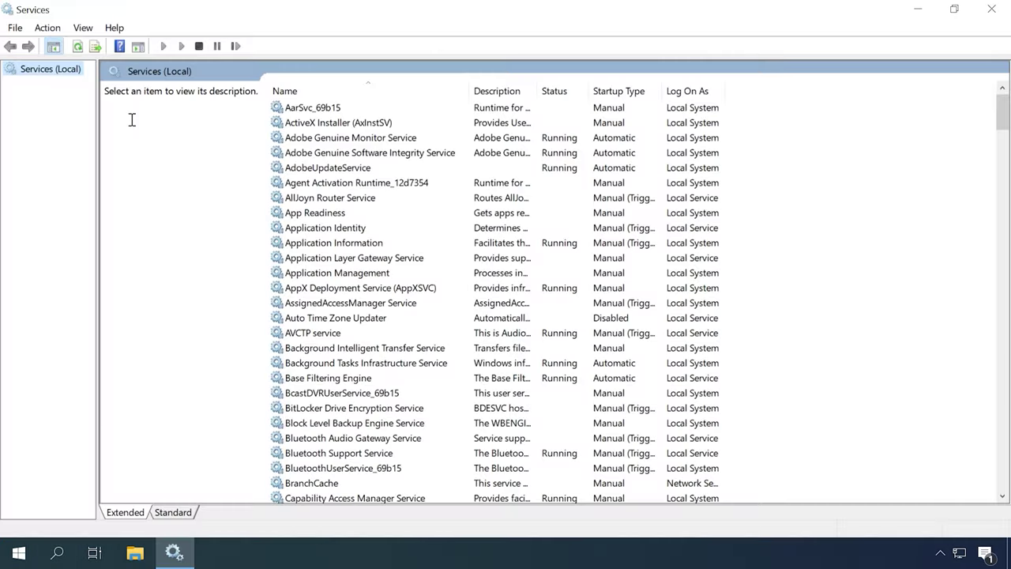
Find the Windows Update service in the list and open its Properties
{"action": "left_click", "coordinate": [289, 258]}
{"action": "key", "text": "w"}
{"action": "scroll", "coordinate": [340, 341], "scroll_direction": "down", "scroll_amount": 5}
{"action": "scroll", "coordinate": [340, 341], "scroll_direction": "down", "scroll_amount": 1}
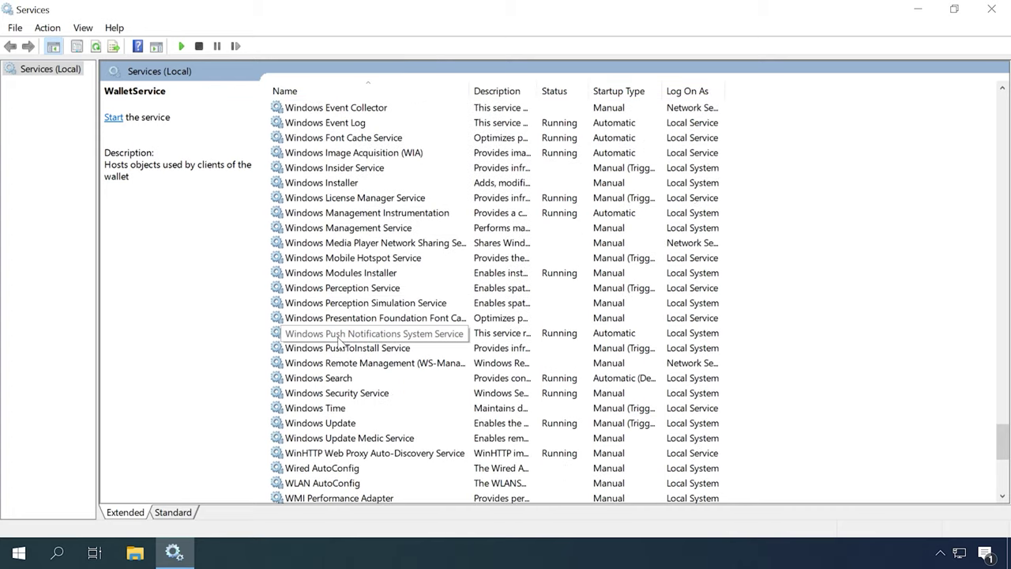
{"action": "left_click", "coordinate": [377, 424]}
{"action": "right_click", "coordinate": [428, 425]}
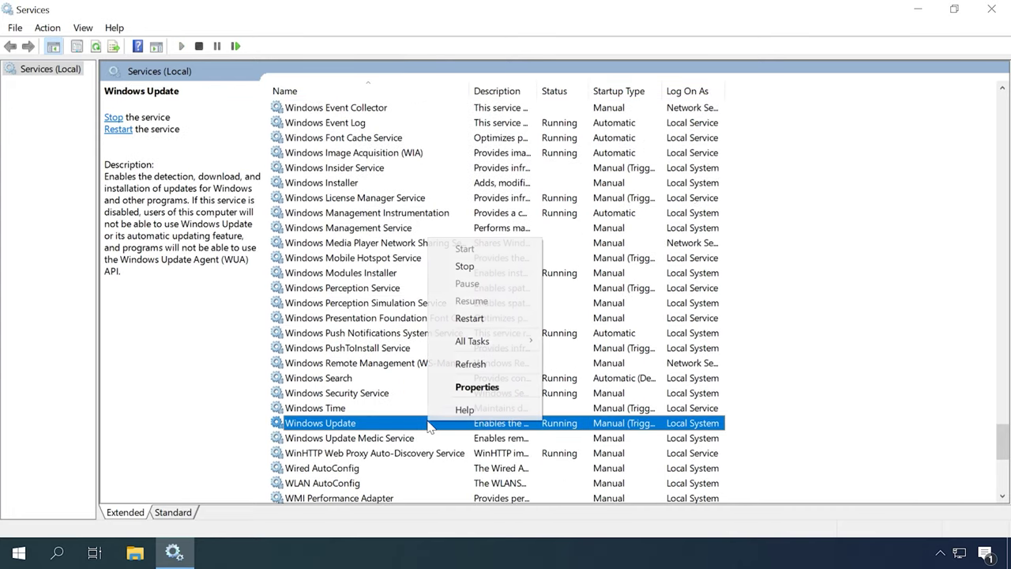
{"action": "left_click", "coordinate": [478, 387]}
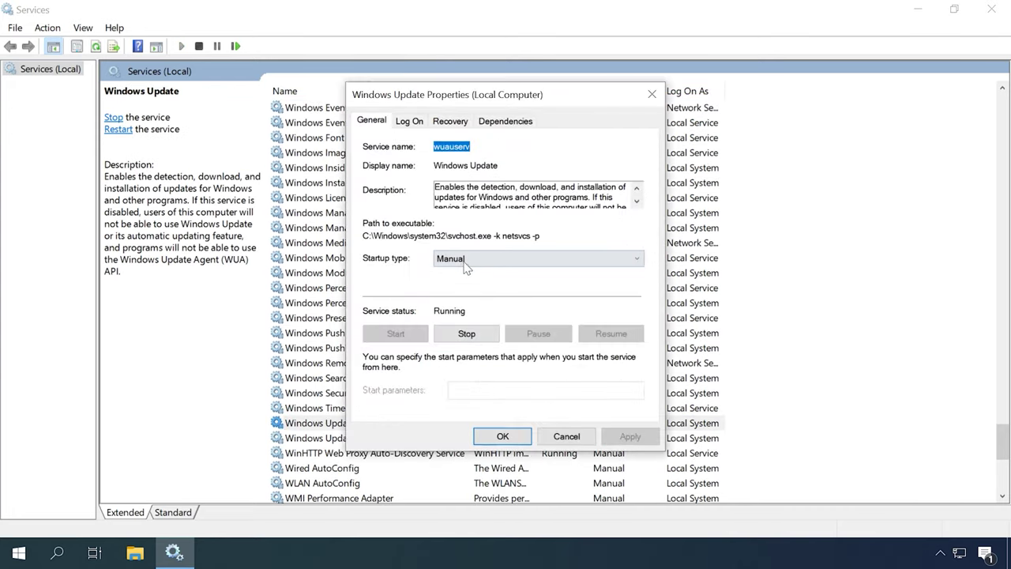
Set Windows Update's startup type to Disabled, stop the service, and apply with OK
{"action": "left_click", "coordinate": [466, 267]}
{"action": "left_click", "coordinate": [458, 304]}
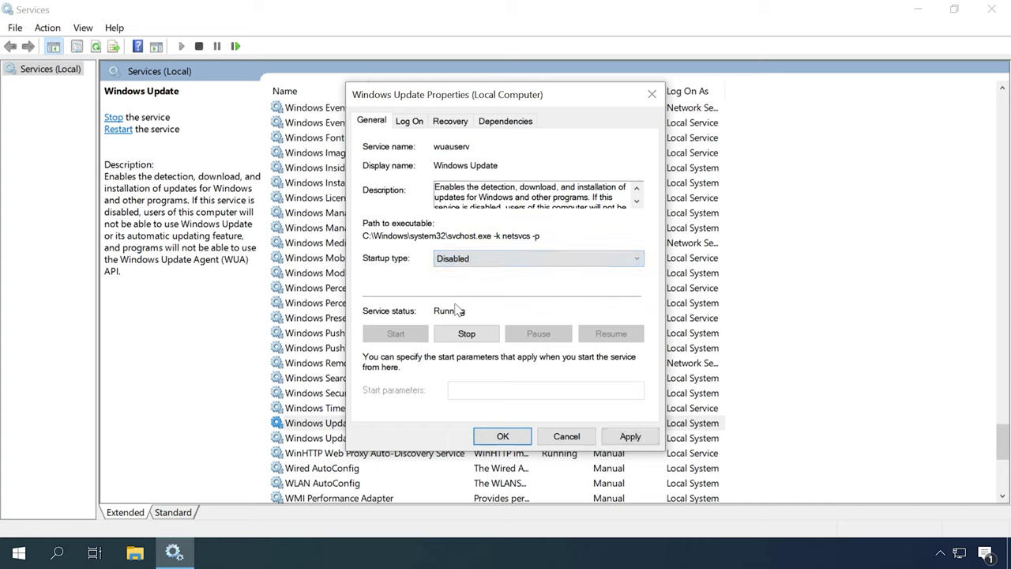
{"action": "left_click", "coordinate": [465, 335]}
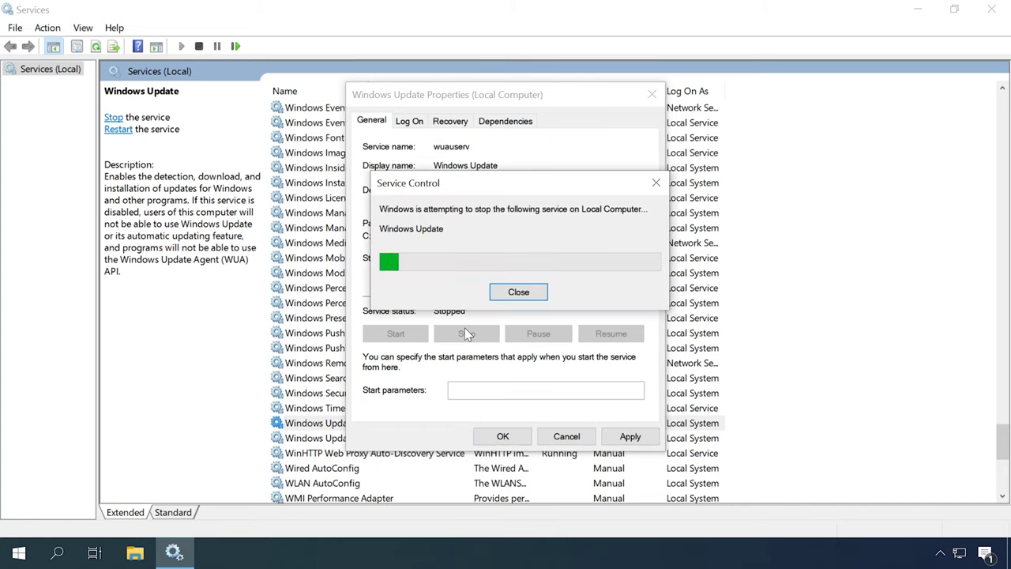
{"action": "left_click", "coordinate": [630, 436]}
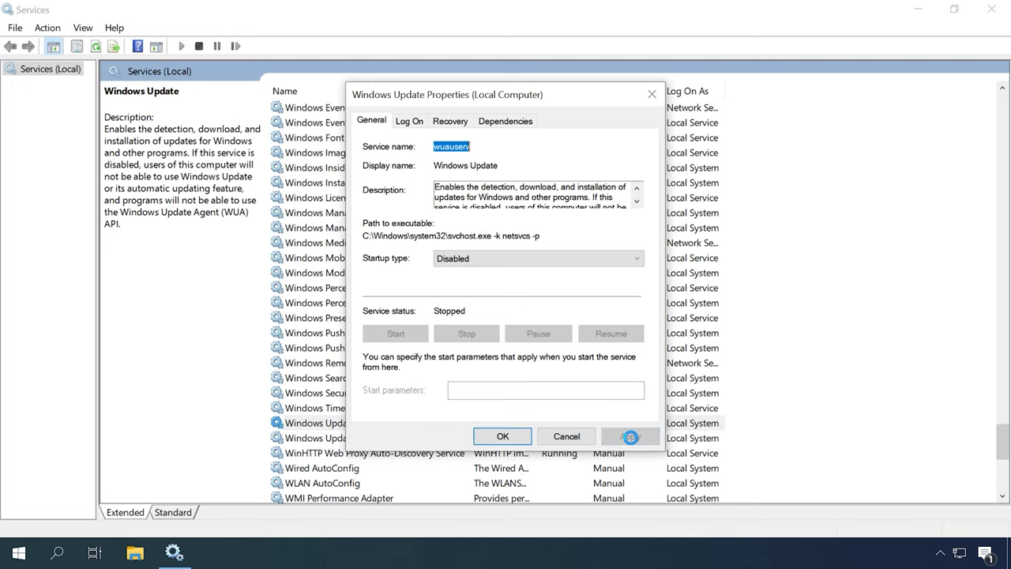
{"action": "left_click", "coordinate": [509, 437]}
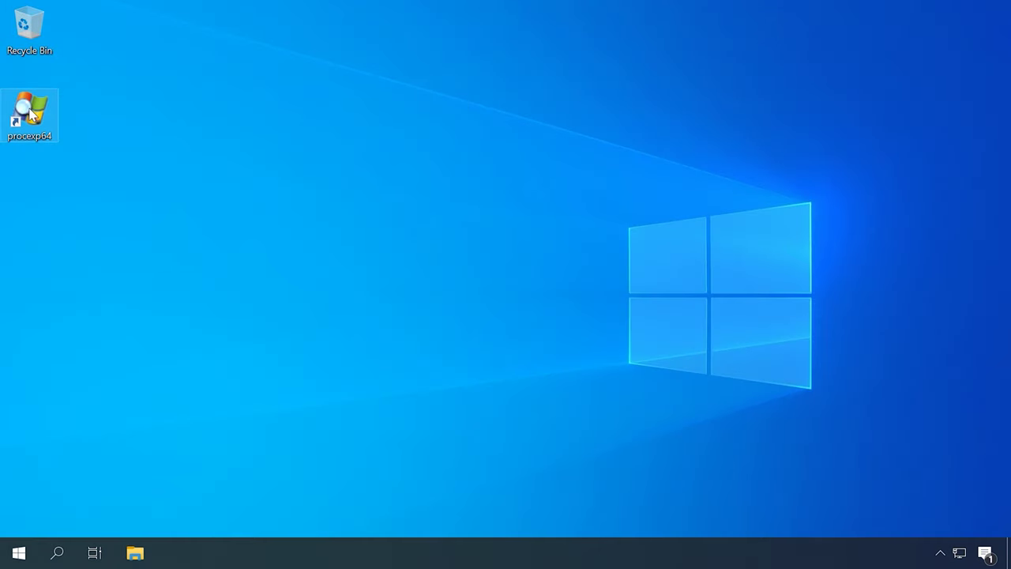
Relaunch Process Explorer, enable Verify Image Signatures, and widen the Verified Signer column
{"action": "double_click", "coordinate": [30, 115]}
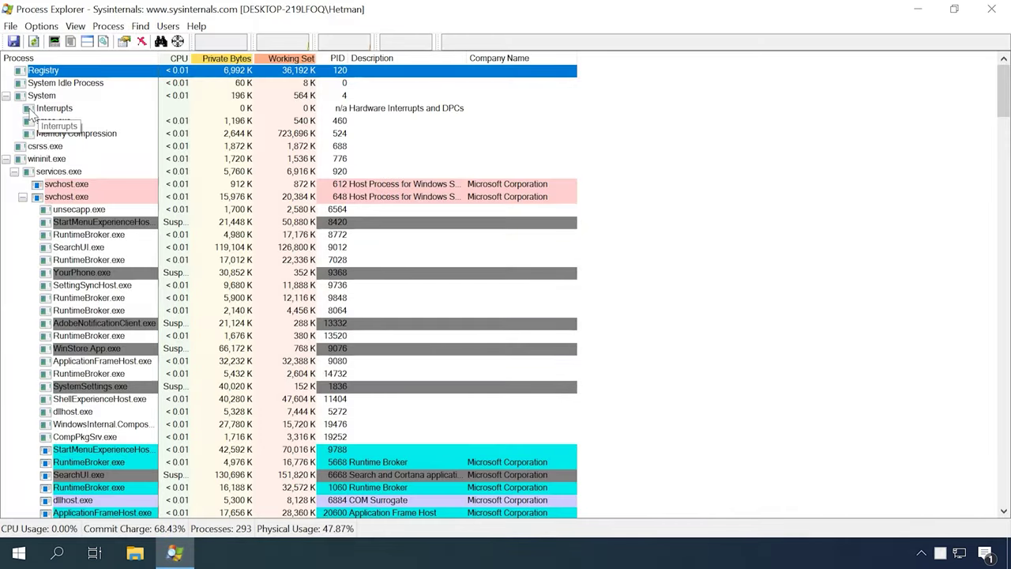
{"action": "left_click", "coordinate": [101, 185]}
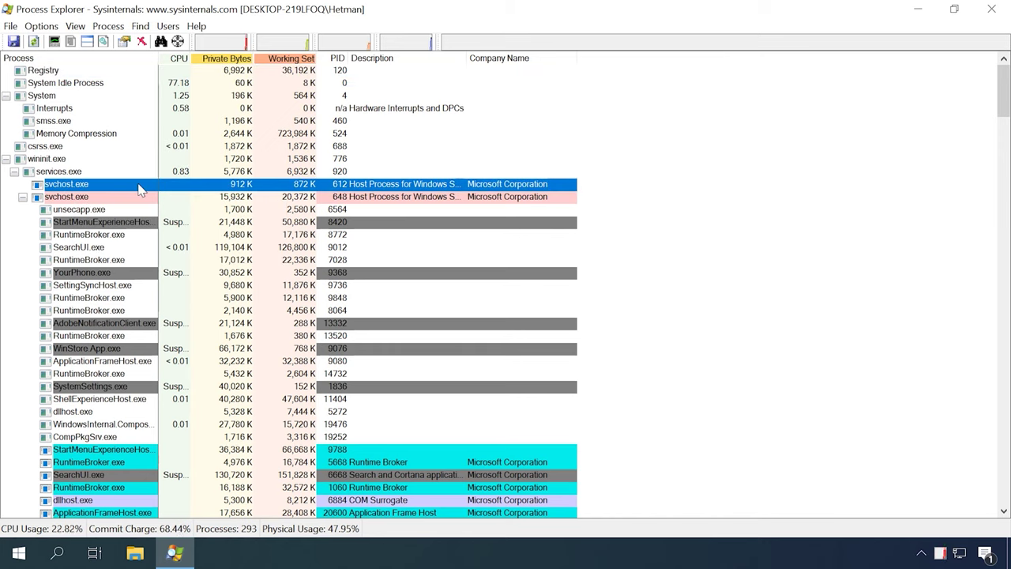
{"action": "left_click", "coordinate": [140, 202]}
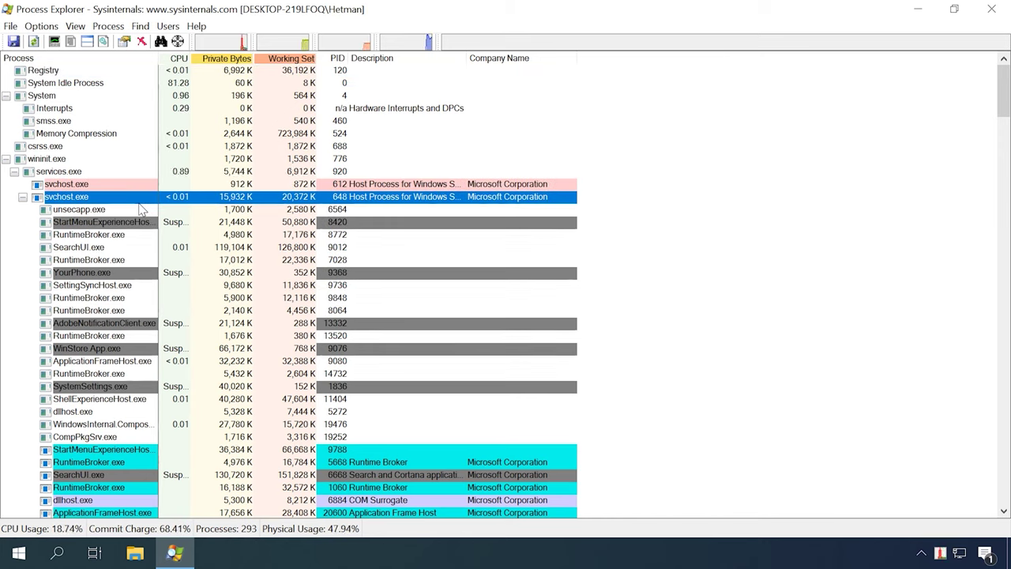
{"action": "left_click", "coordinate": [74, 26]}
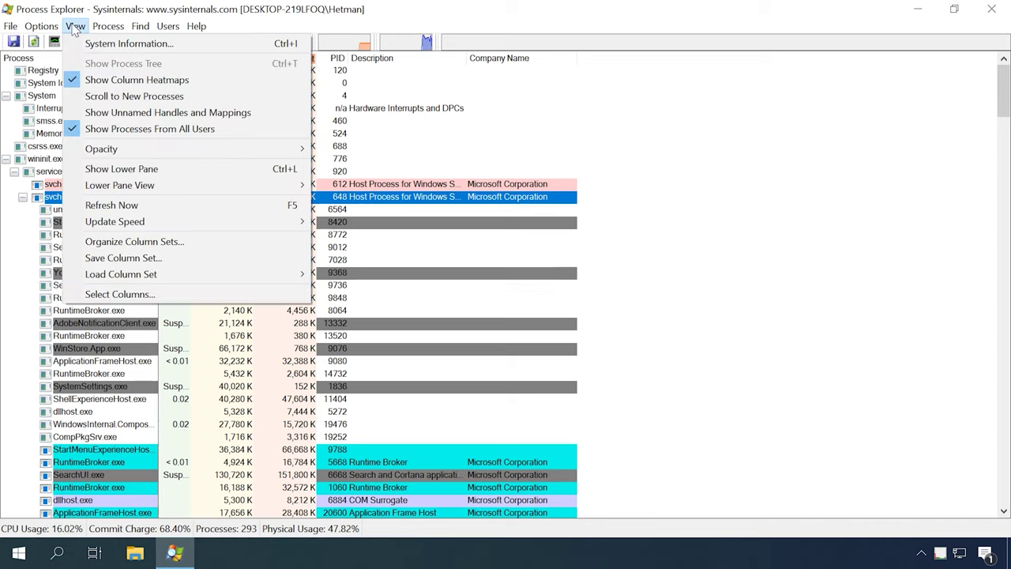
{"action": "mouse_move", "coordinate": [57, 32]}
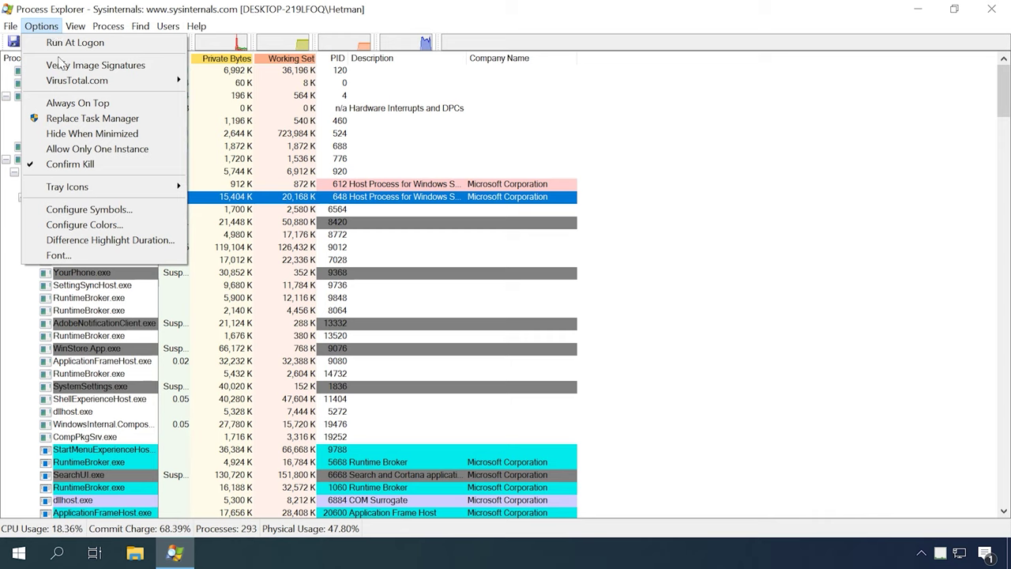
{"action": "left_click", "coordinate": [60, 65]}
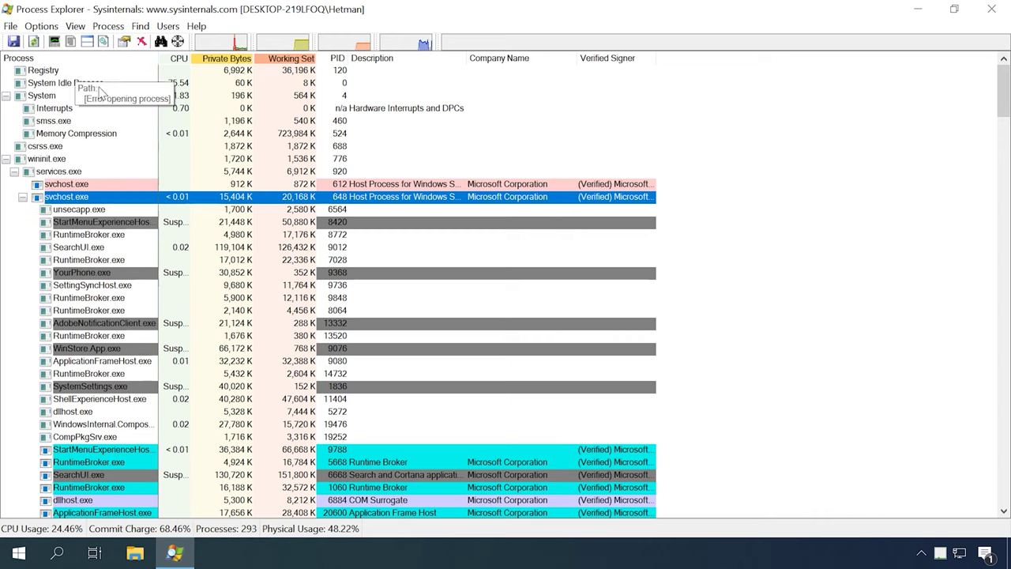
{"action": "left_click_drag", "start_coordinate": [655, 54], "coordinate": [806, 53]}
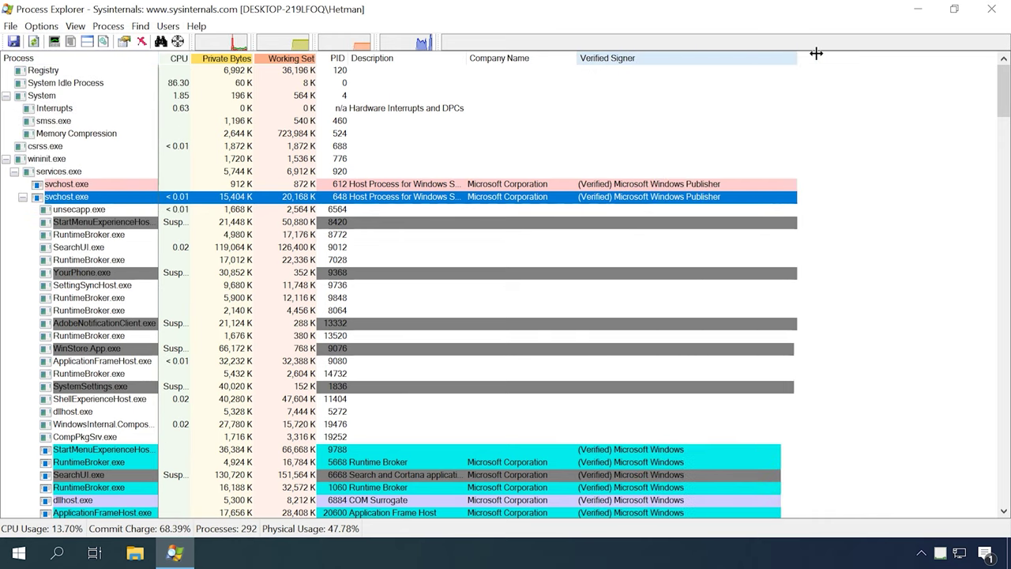
Review the verified signers of the svchost.exe processes with PIDs 612 and 648
{"action": "left_click", "coordinate": [653, 188]}
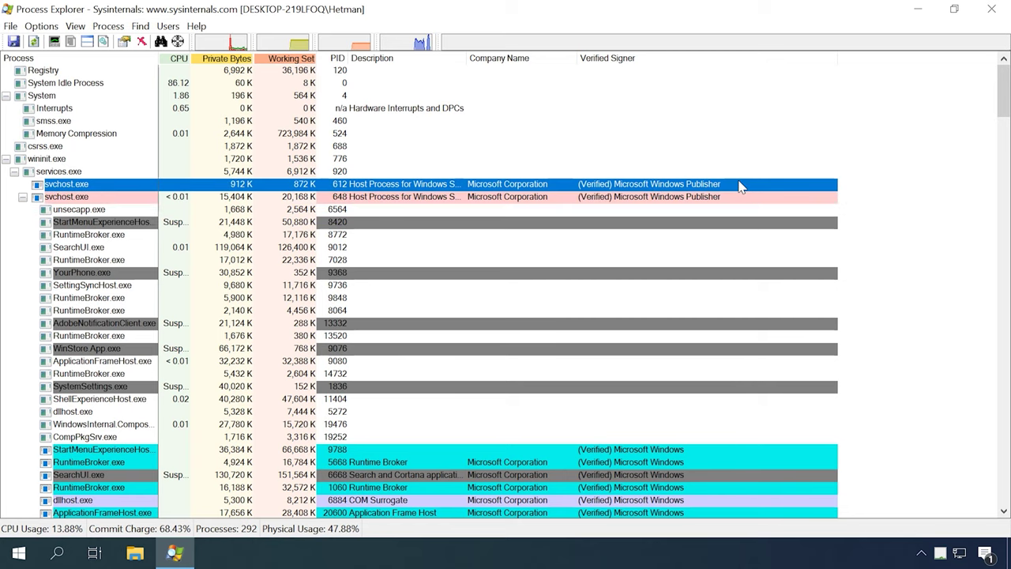
{"action": "left_click", "coordinate": [753, 202]}
{"action": "scroll", "coordinate": [753, 202], "scroll_direction": "down", "scroll_amount": 5}
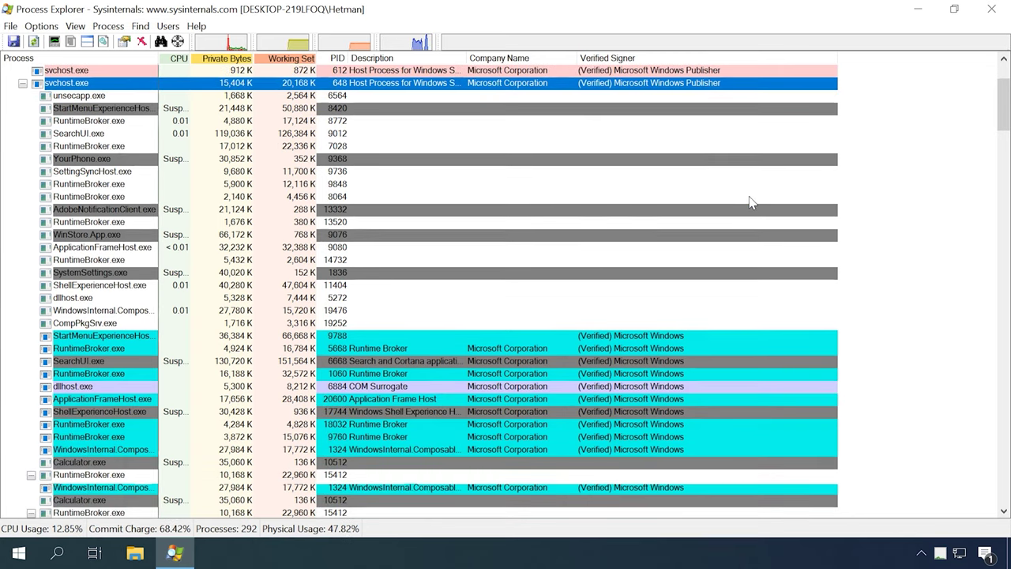
{"action": "scroll", "coordinate": [751, 202], "scroll_direction": "down", "scroll_amount": 5}
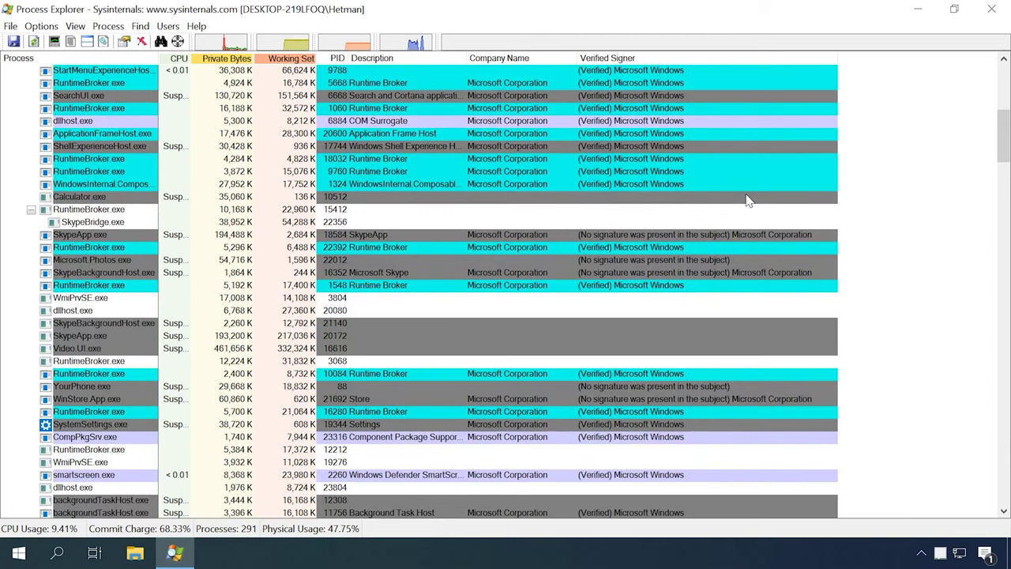
{"action": "scroll", "coordinate": [747, 201], "scroll_direction": "up", "scroll_amount": 9}
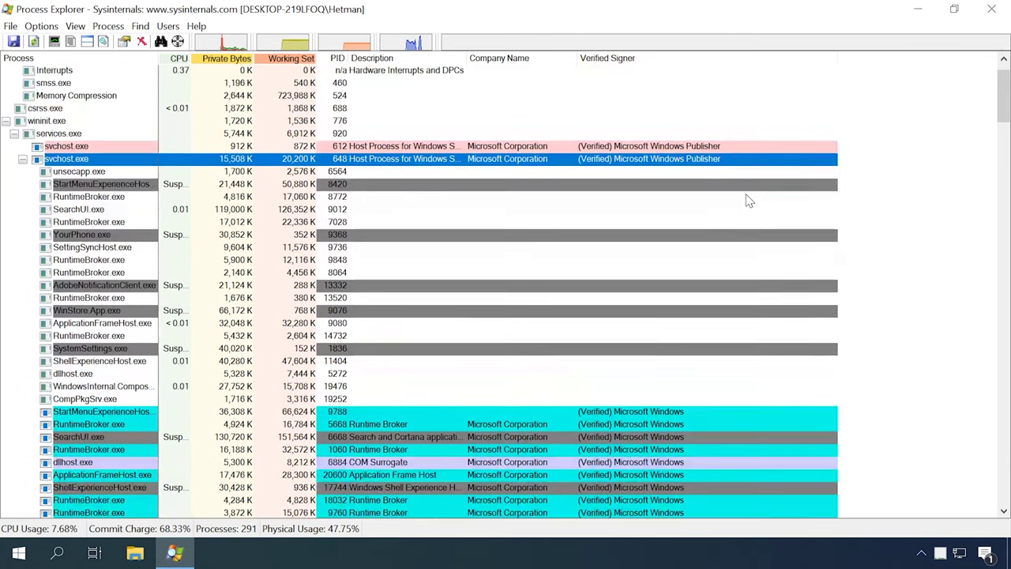
{"action": "scroll", "coordinate": [749, 201], "scroll_direction": "up", "scroll_amount": 1}
{"action": "left_click", "coordinate": [637, 185]}
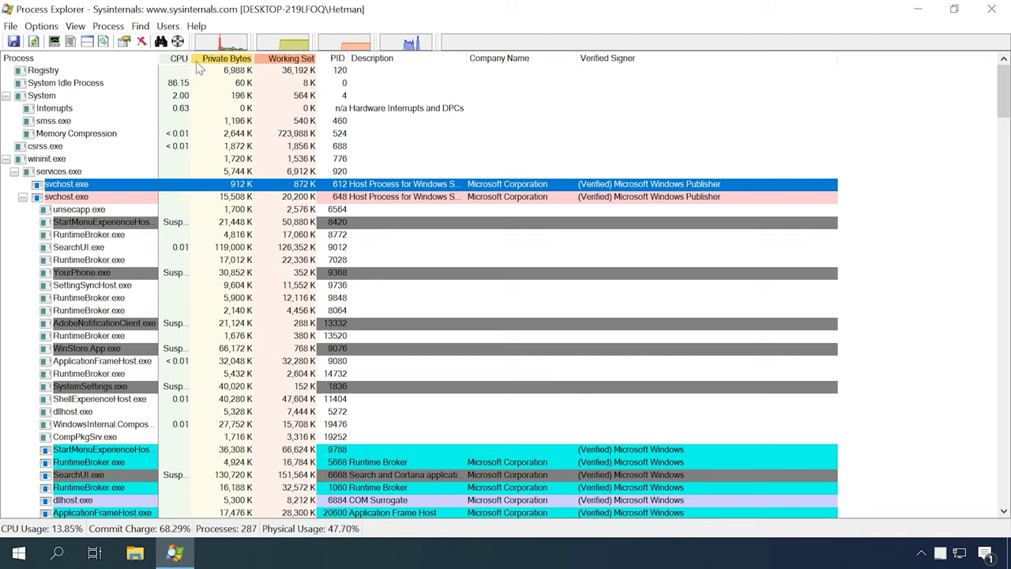
Check all processes on VirusTotal.com, accept its terms, and widen the VirusTotal results column
{"action": "left_click", "coordinate": [52, 28]}
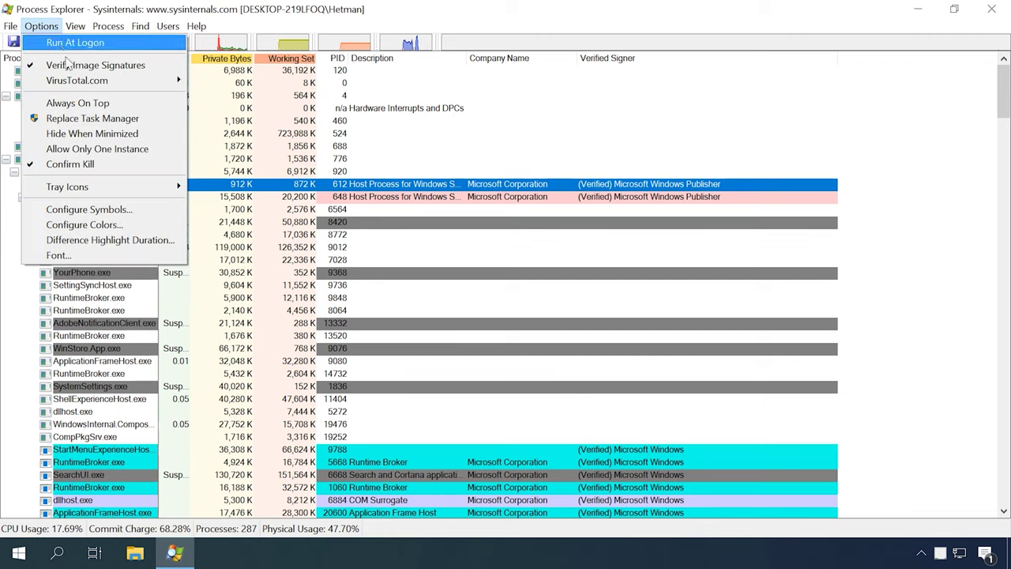
{"action": "mouse_move", "coordinate": [77, 81]}
{"action": "left_click", "coordinate": [244, 82]}
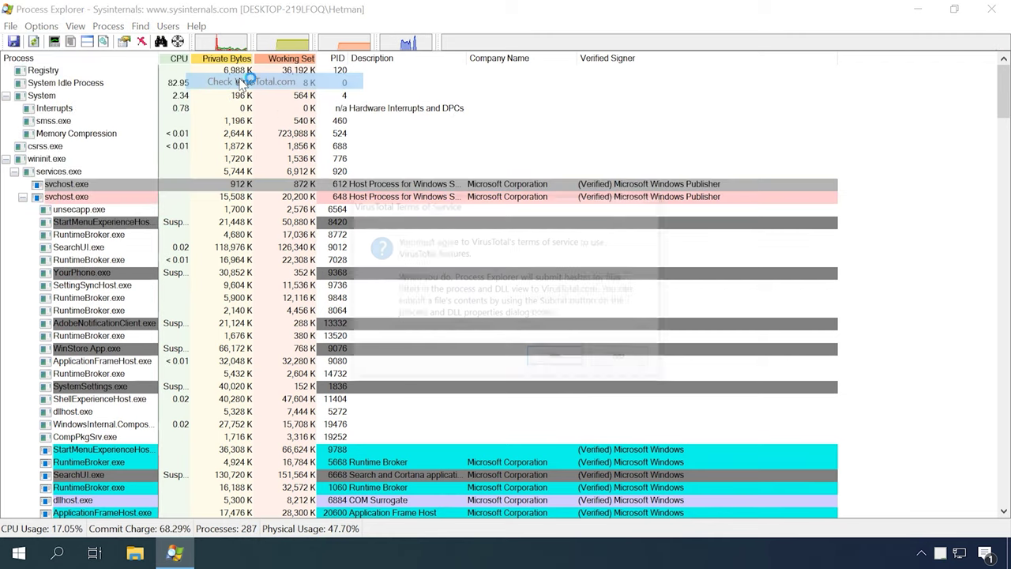
{"action": "left_click", "coordinate": [551, 360]}
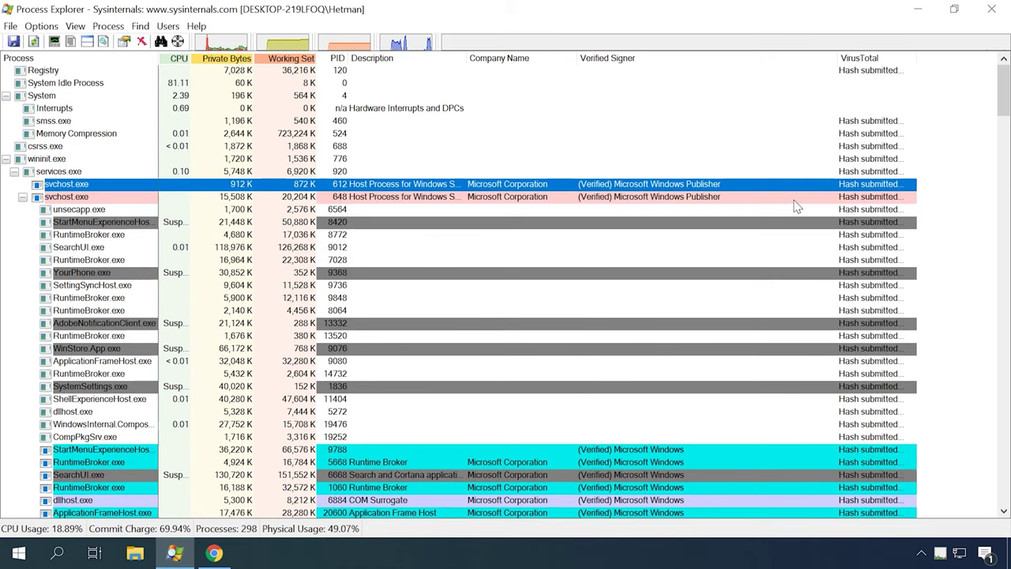
{"action": "left_click_drag", "start_coordinate": [916, 57], "coordinate": [979, 58]}
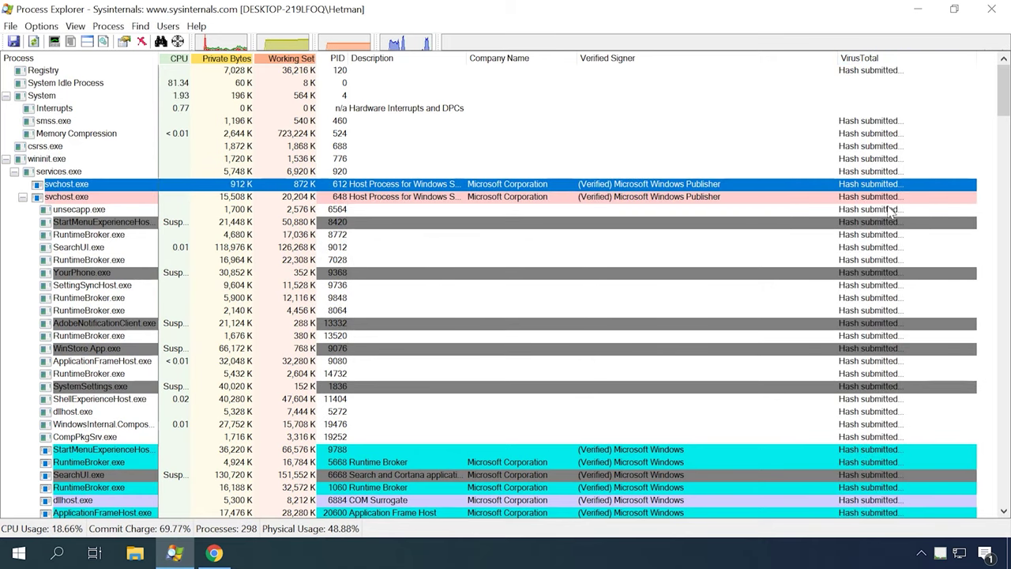
{"action": "left_click", "coordinate": [791, 198]}
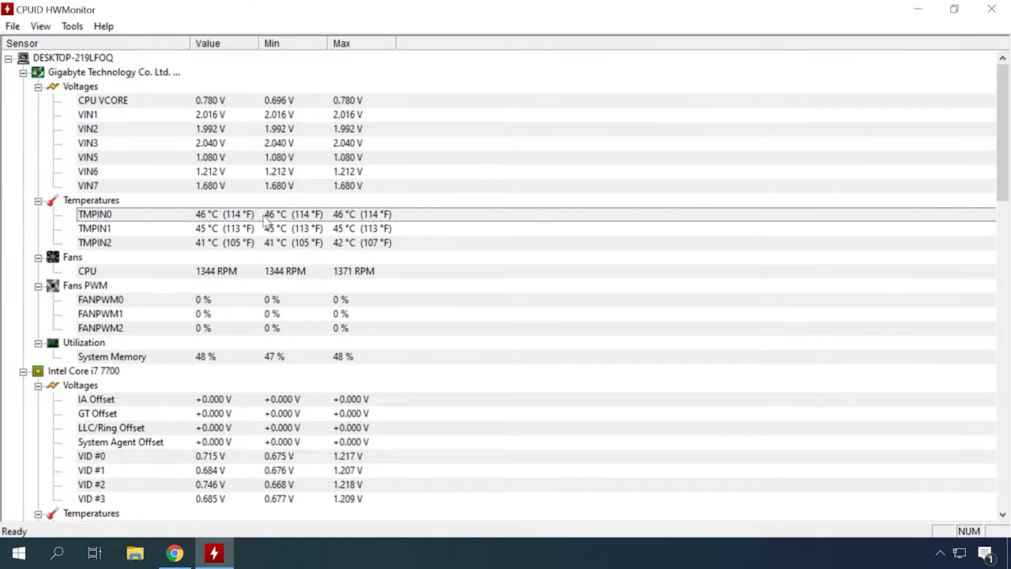
Select the CPU Package temperature and review the Kingston and WDC drive temperatures near 30–31 °C
{"action": "scroll", "coordinate": [265, 222], "scroll_direction": "down", "scroll_amount": 4}
{"action": "left_click", "coordinate": [136, 362]}
{"action": "scroll", "coordinate": [136, 362], "scroll_direction": "down", "scroll_amount": 5}
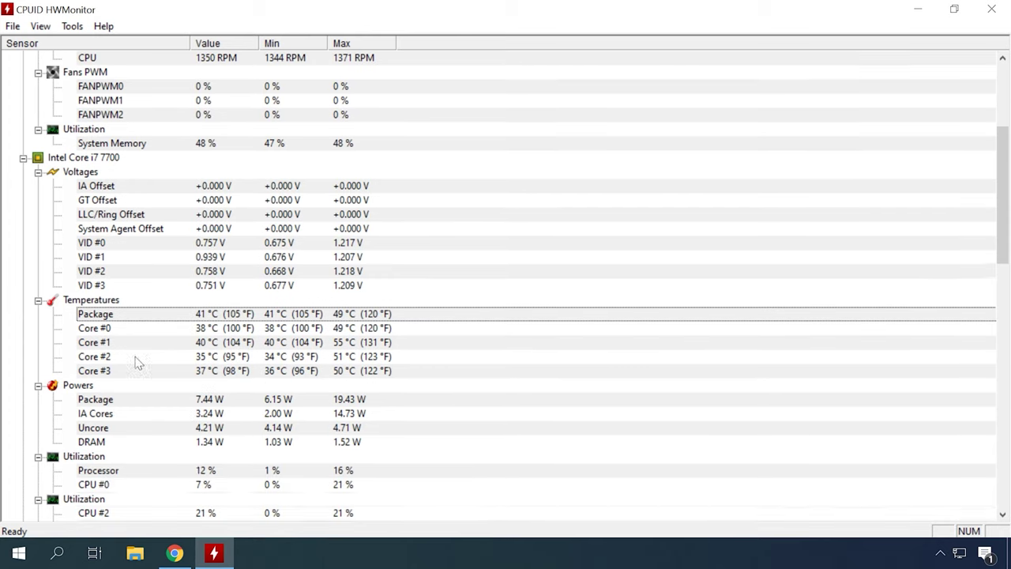
{"action": "scroll", "coordinate": [136, 362], "scroll_direction": "down", "scroll_amount": 3}
{"action": "scroll", "coordinate": [136, 362], "scroll_direction": "down", "scroll_amount": 1}
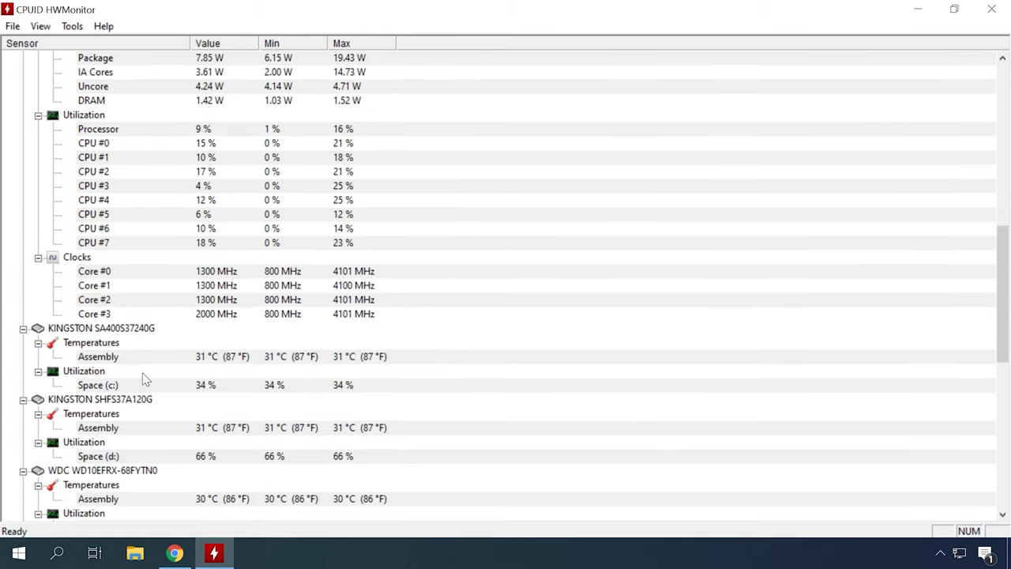